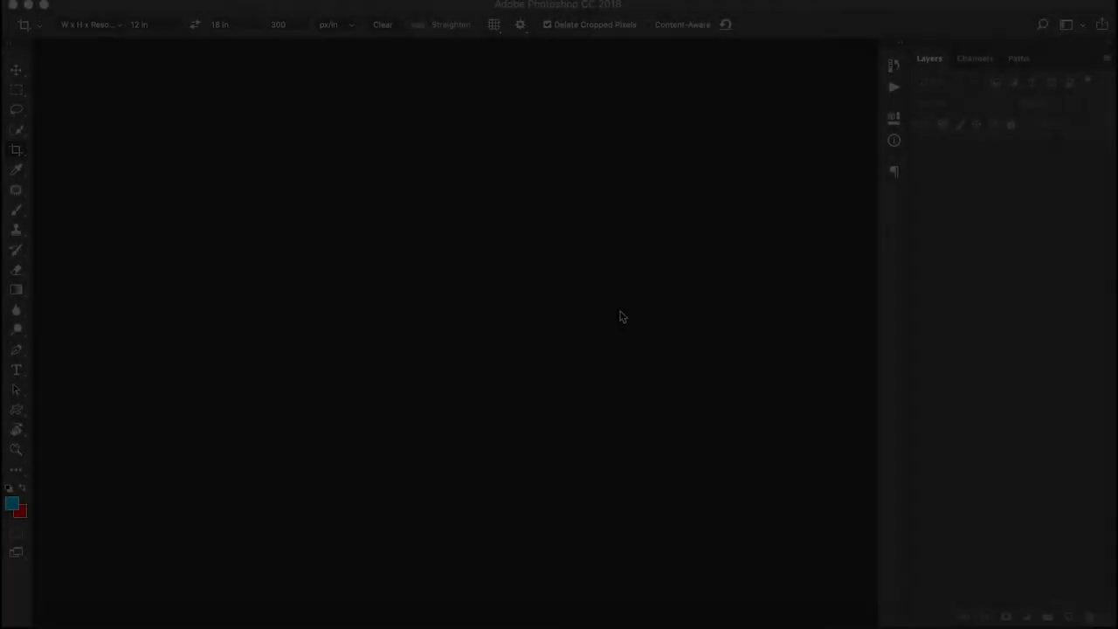
# Open the DSC09659.jpg portrait and duplicate its Background layer into Layer 1.
pyautogui.hotkey('ctrl', 'o')
pyautogui.click(476, 173)
pyautogui.click(840, 397)
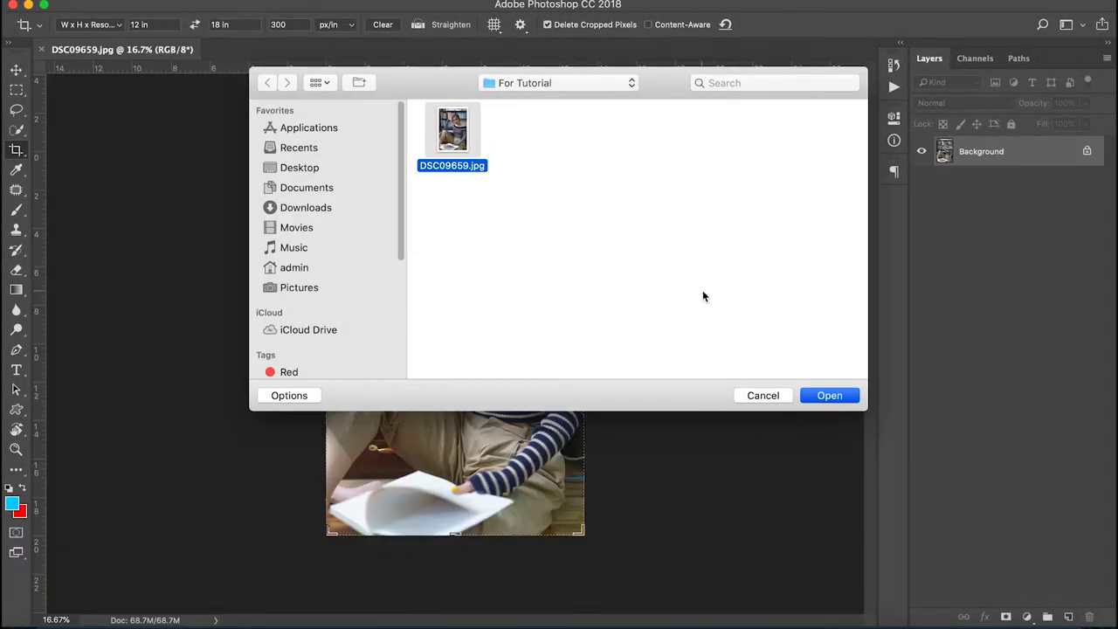
pyautogui.hotkey('ctrl', 'j')
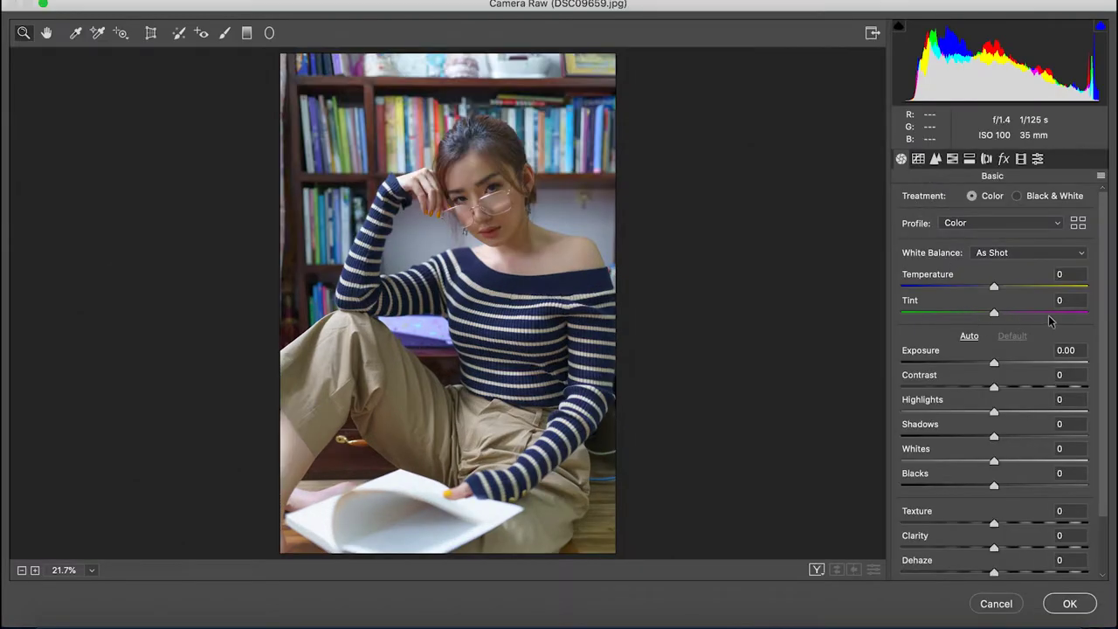
# Set Temperature -1, Tint -3 and Exposure +0.15 in the Basic panel.
pyautogui.click(1061, 275)
pyautogui.write('1')
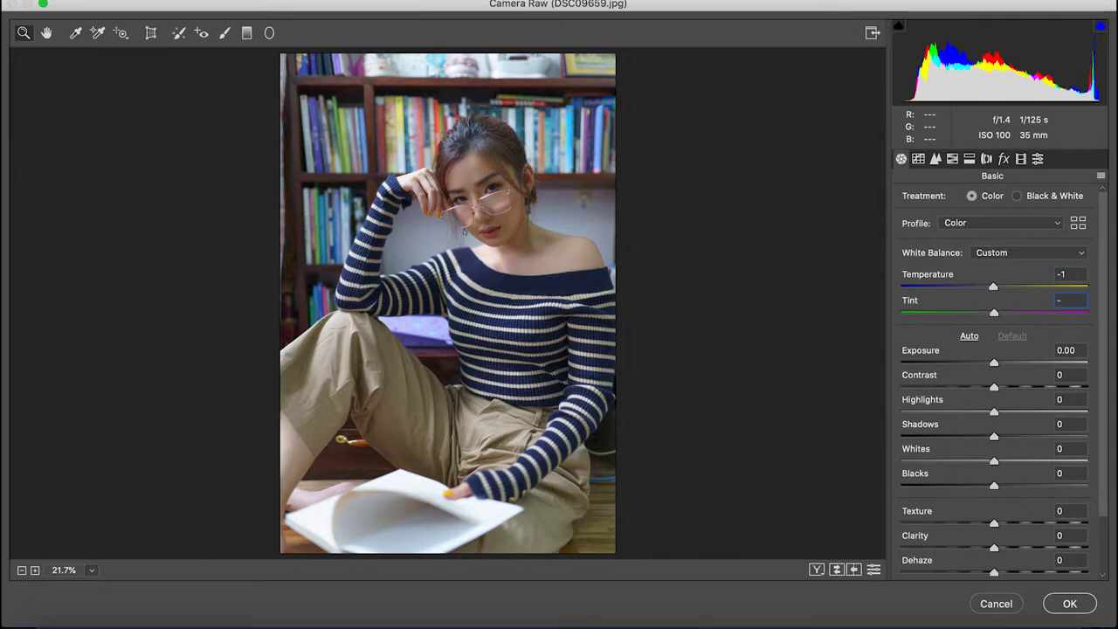
pyautogui.write('3')
pyautogui.click(1074, 350)
pyautogui.moveTo(993, 362)
pyautogui.mouseDown()
pyautogui.moveTo(1004, 388)
pyautogui.moveTo(971, 390)
pyautogui.mouseUp()
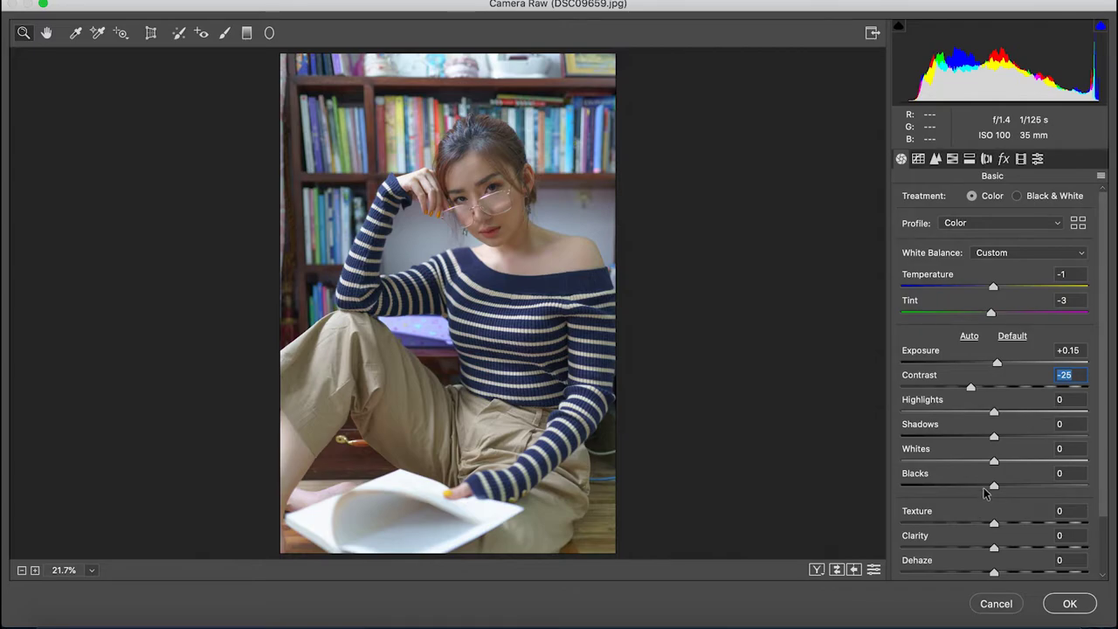
# Set Contrast -25, Blacks, Texture and Clarity -15, Vibrance 0 and Saturation -20.
pyautogui.moveTo(984, 487); pyautogui.dragTo(980, 487)
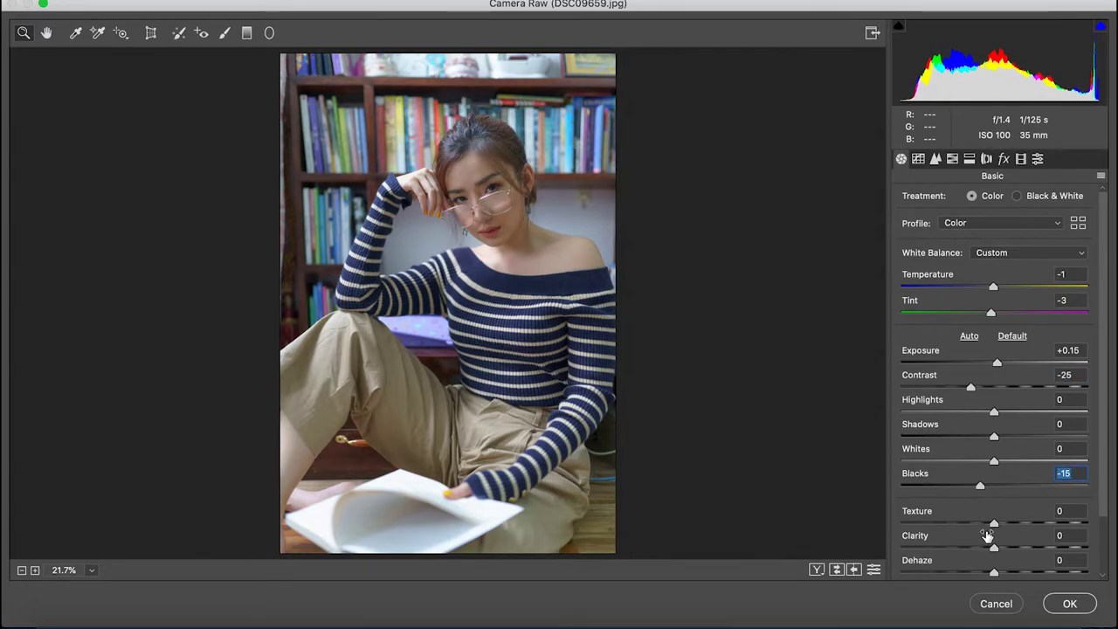
pyautogui.moveTo(992, 522)
pyautogui.mouseDown()
pyautogui.moveTo(981, 524)
pyautogui.moveTo(988, 549)
pyautogui.mouseUp()
pyautogui.scroll(-1, 980, 548)
pyautogui.scroll(-3, 980, 547)
pyautogui.doubleClick(989, 548)
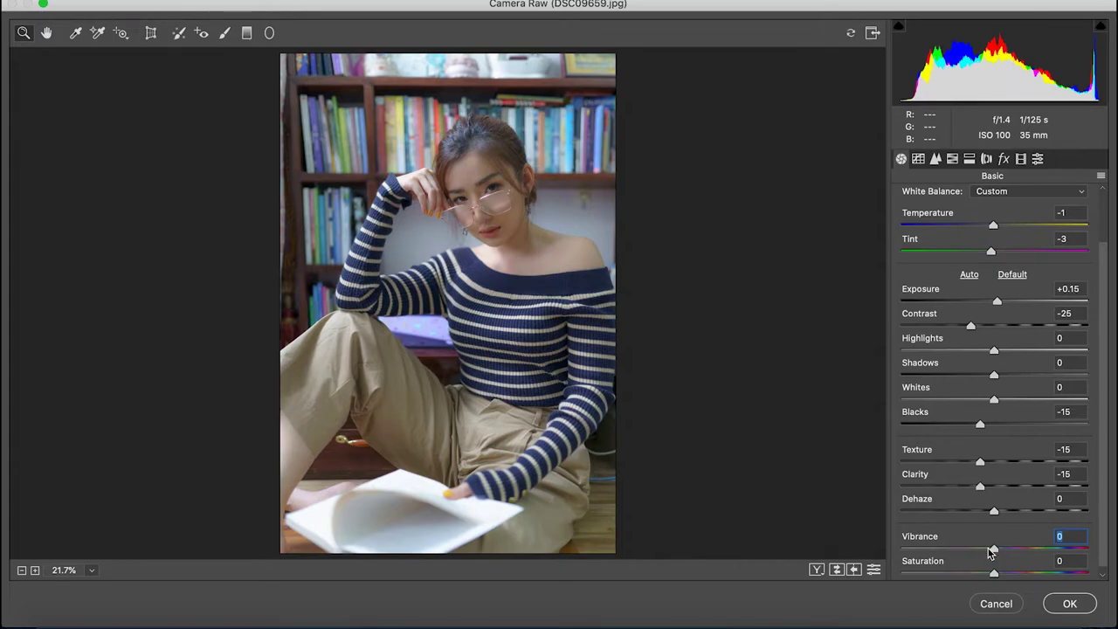
pyautogui.moveTo(994, 572); pyautogui.dragTo(976, 574)
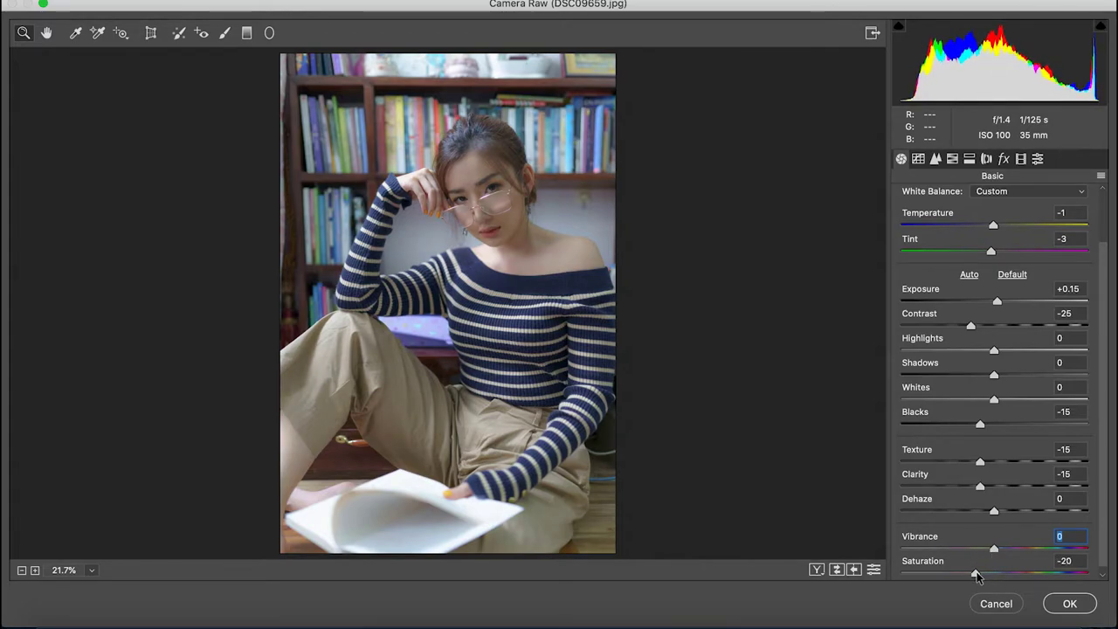
pyautogui.click(918, 159)
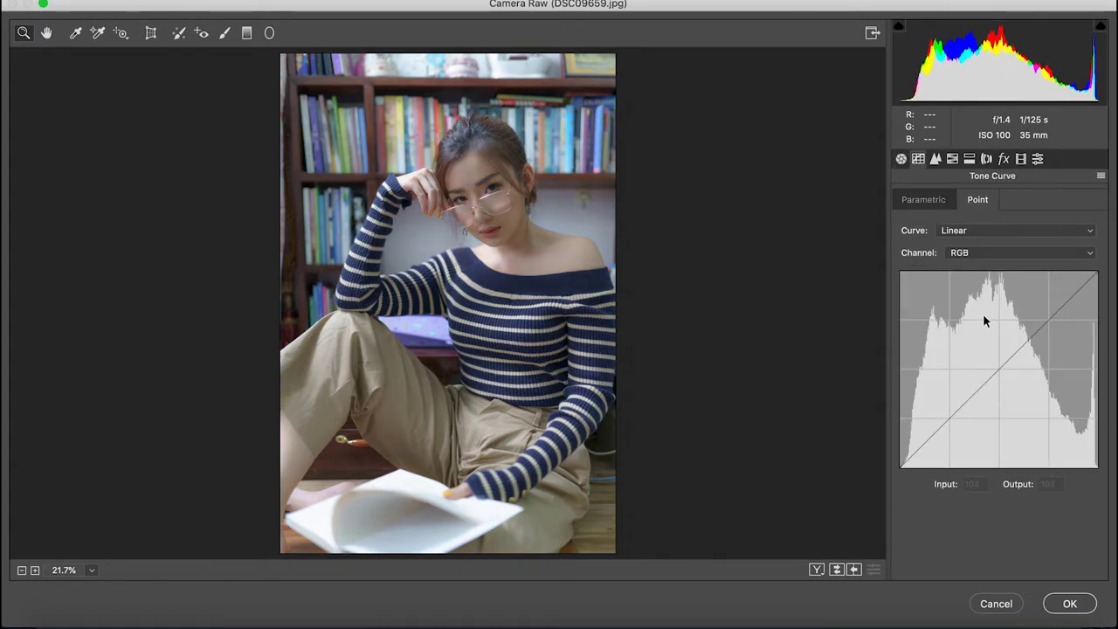
# Shape the RGB point curve into an S, lifting highlights 163→174 and shadows 52→40.
pyautogui.click(1056, 311)
pyautogui.moveTo(1057, 311); pyautogui.dragTo(1026, 337)
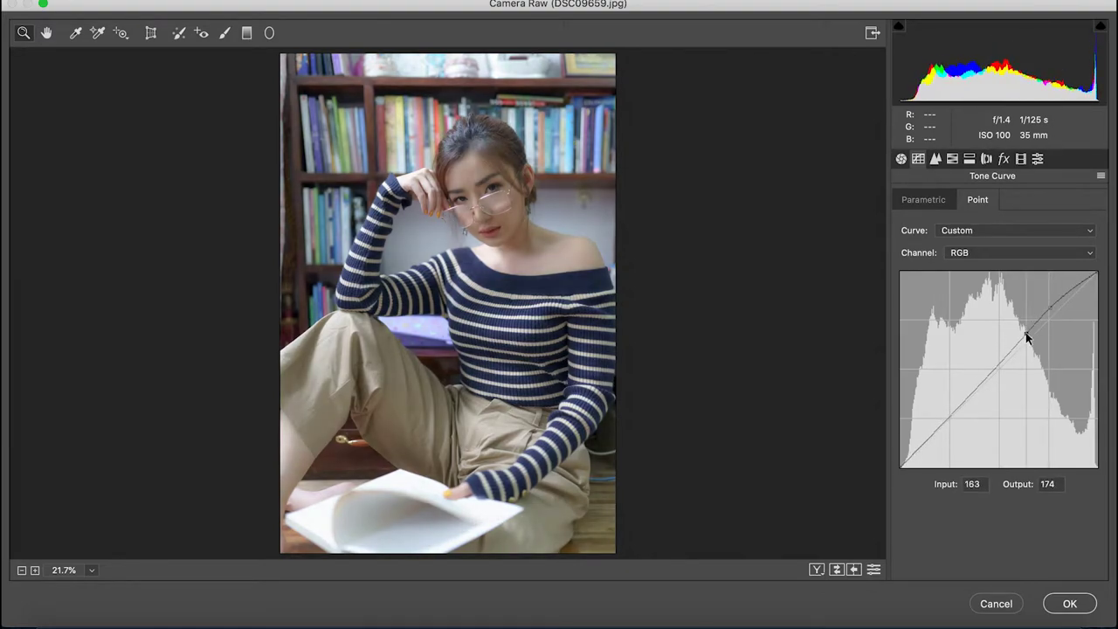
pyautogui.click(997, 371)
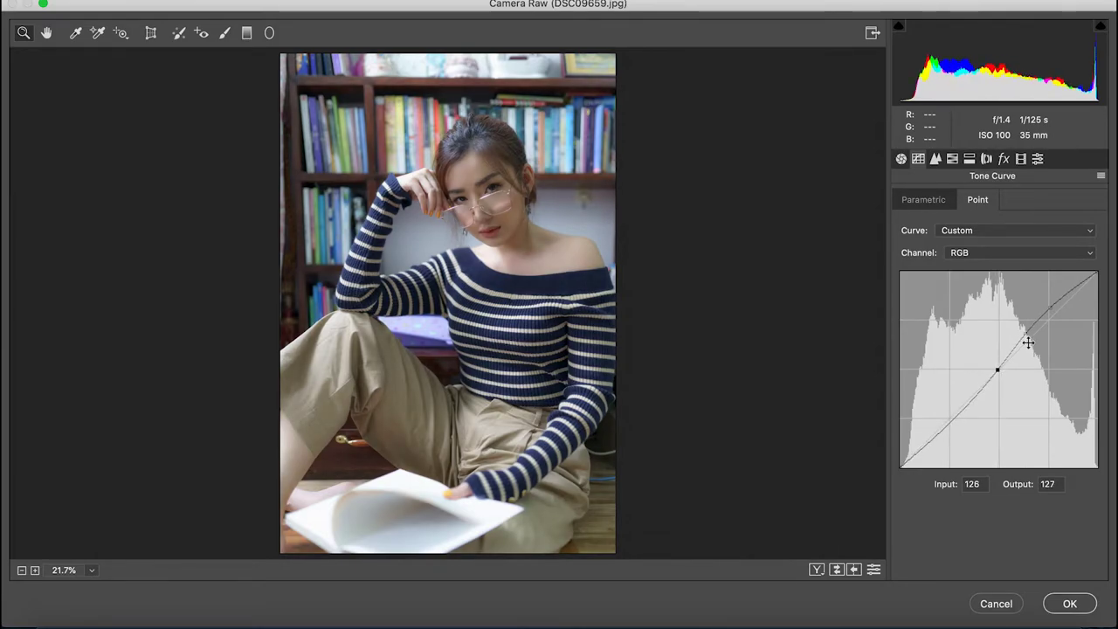
pyautogui.click(1050, 309)
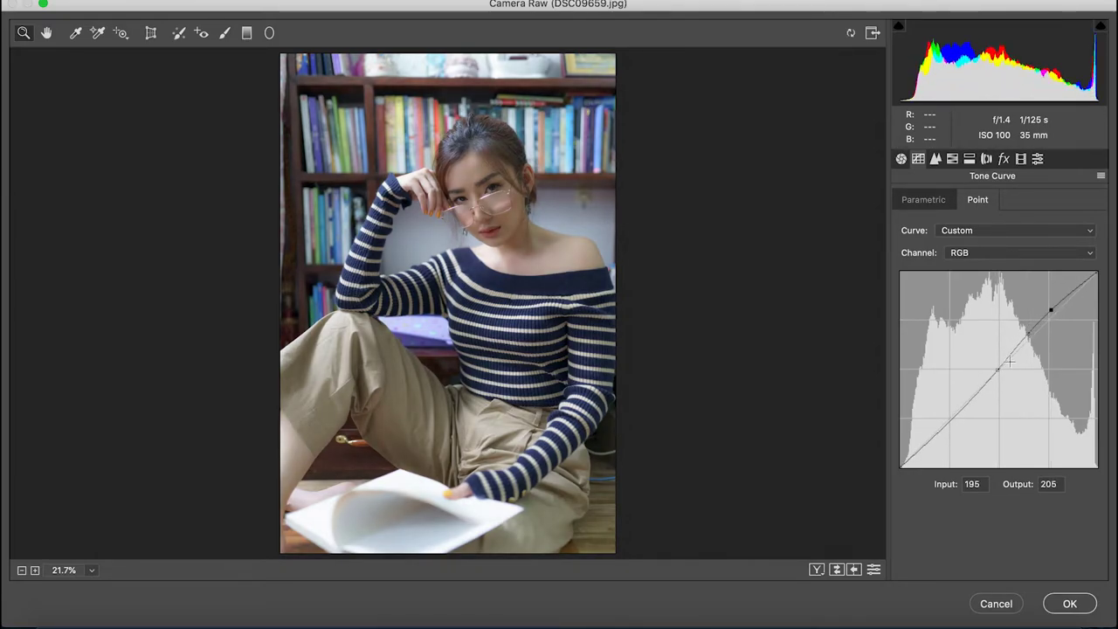
pyautogui.moveTo(965, 403); pyautogui.dragTo(967, 409)
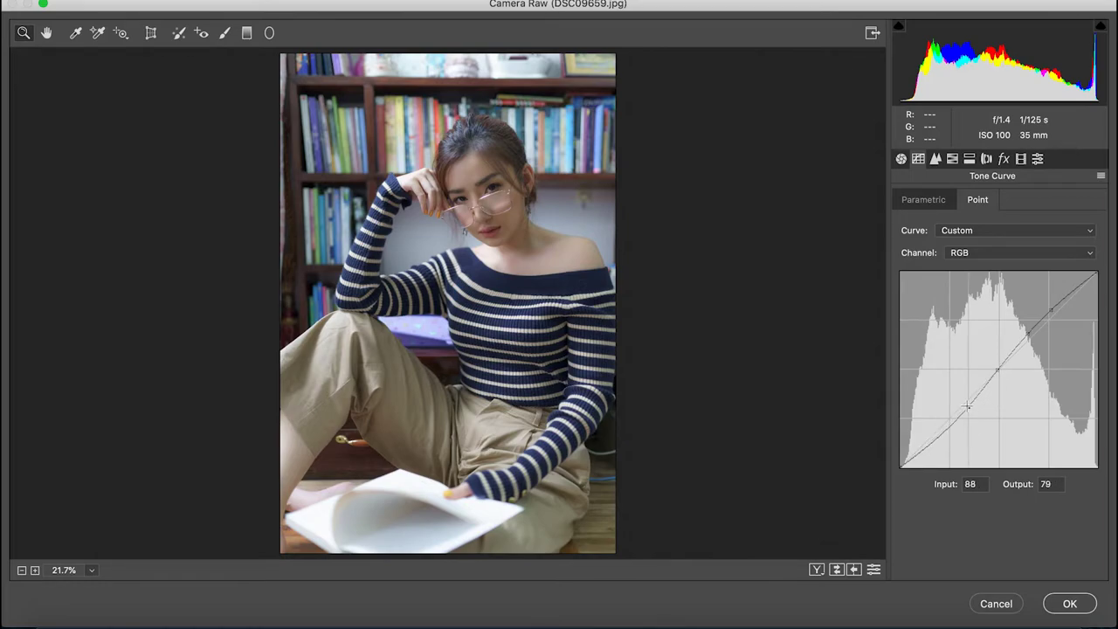
pyautogui.moveTo(939, 435); pyautogui.dragTo(940, 441)
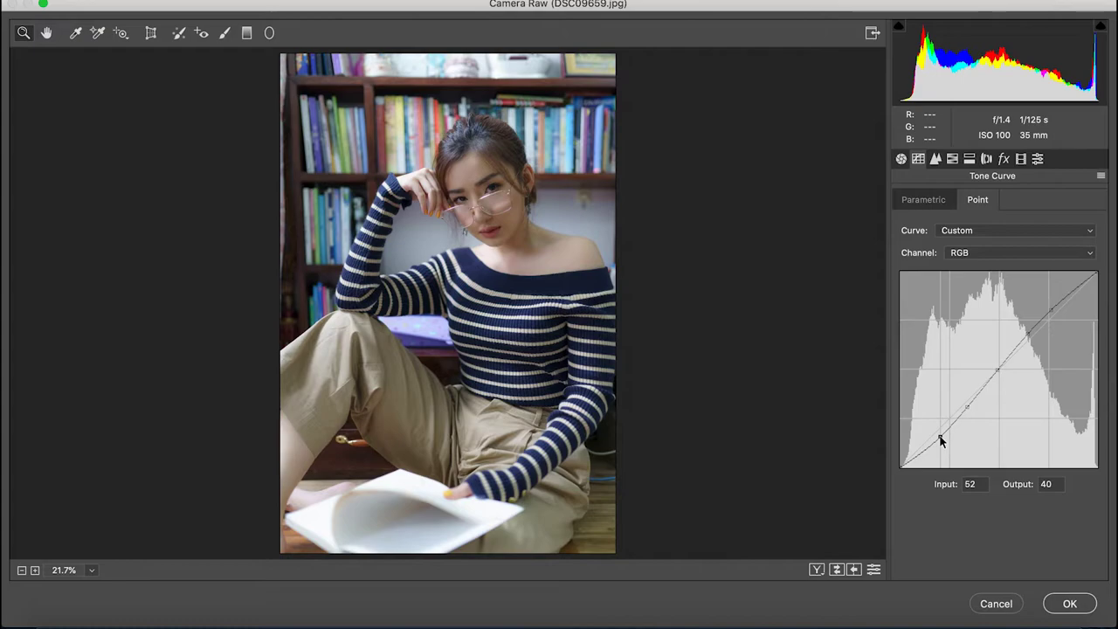
pyautogui.click(935, 160)
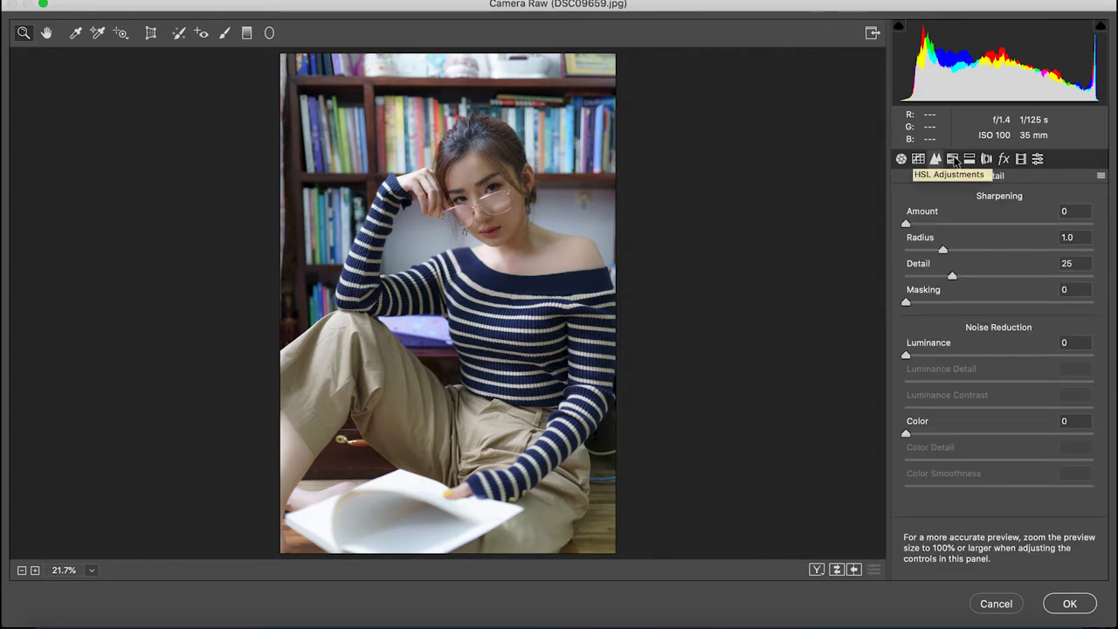
# Set HSL hues to Oranges -4, Yellows -45, Greens +29, Aquas -26, Blues -25.
pyautogui.click(952, 159)
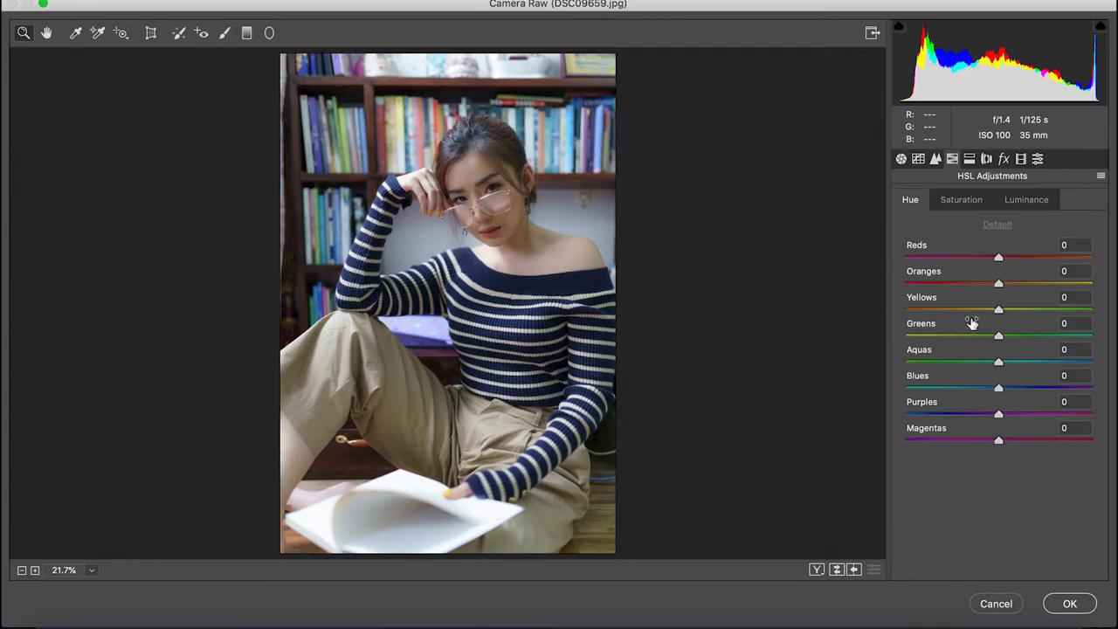
pyautogui.moveTo(998, 283)
pyautogui.mouseDown()
pyautogui.moveTo(985, 313)
pyautogui.moveTo(956, 313)
pyautogui.moveTo(1006, 340)
pyautogui.mouseUp()
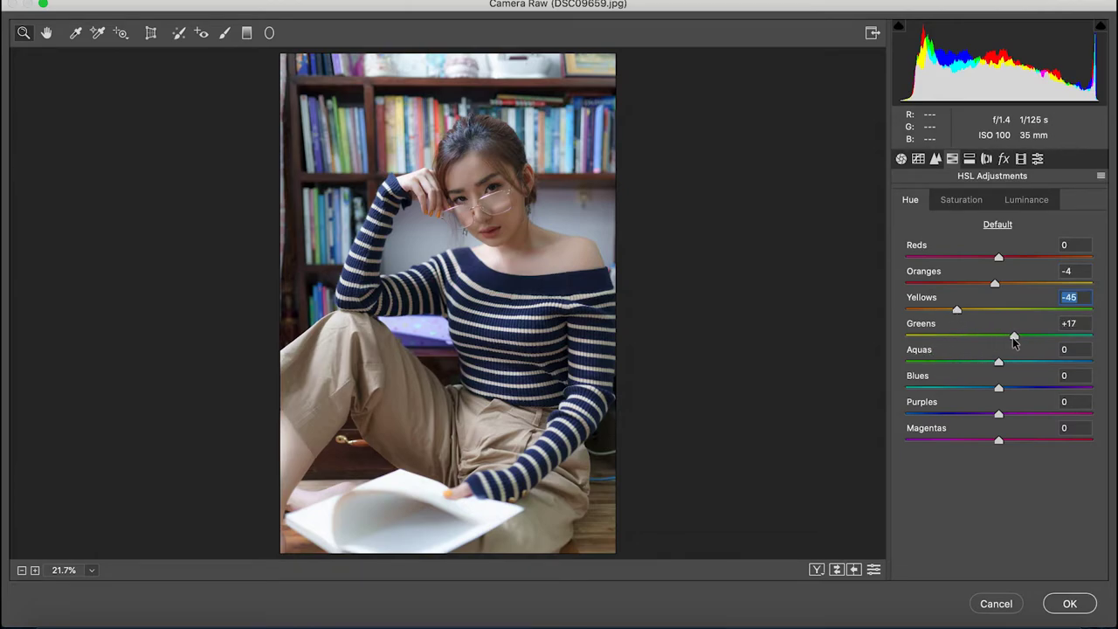
pyautogui.moveTo(1024, 342); pyautogui.dragTo(1025, 342)
pyautogui.moveTo(998, 361)
pyautogui.mouseDown()
pyautogui.moveTo(974, 363)
pyautogui.moveTo(990, 392)
pyautogui.moveTo(975, 390)
pyautogui.mouseUp()
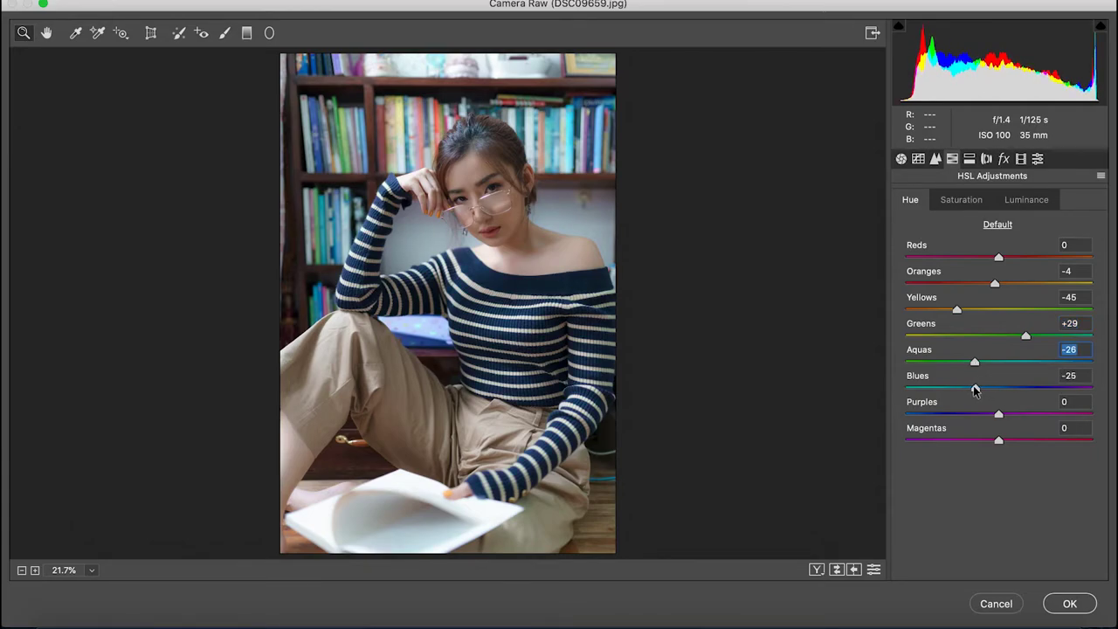
pyautogui.click(975, 390)
# Set HSL saturation: Oranges +17, Greens -30, Aquas -18, Blues -15, Purples +15, Magentas +83.
pyautogui.click(964, 202)
pyautogui.moveTo(998, 283); pyautogui.dragTo(1013, 286)
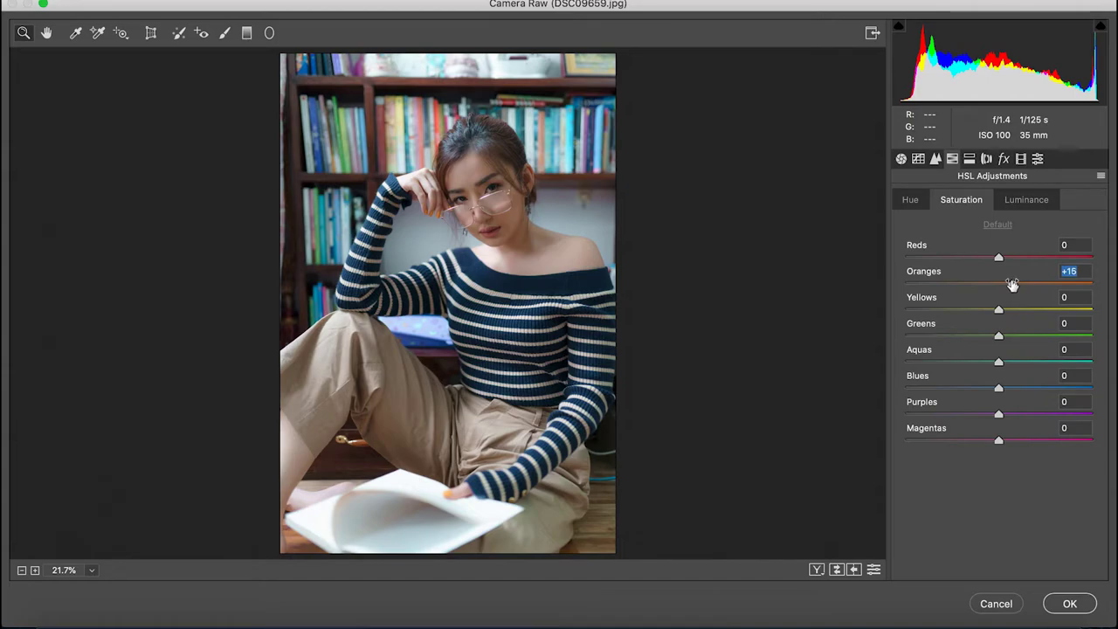
pyautogui.moveTo(1012, 285)
pyautogui.mouseDown()
pyautogui.moveTo(978, 313)
pyautogui.moveTo(970, 339)
pyautogui.mouseUp()
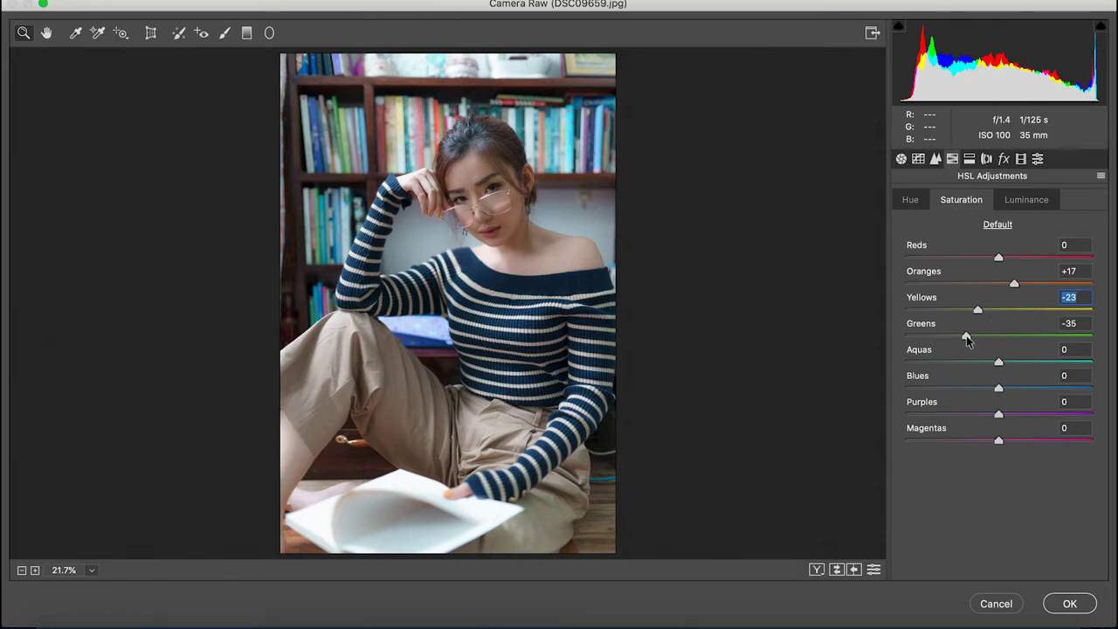
pyautogui.moveTo(963, 339); pyautogui.dragTo(985, 393)
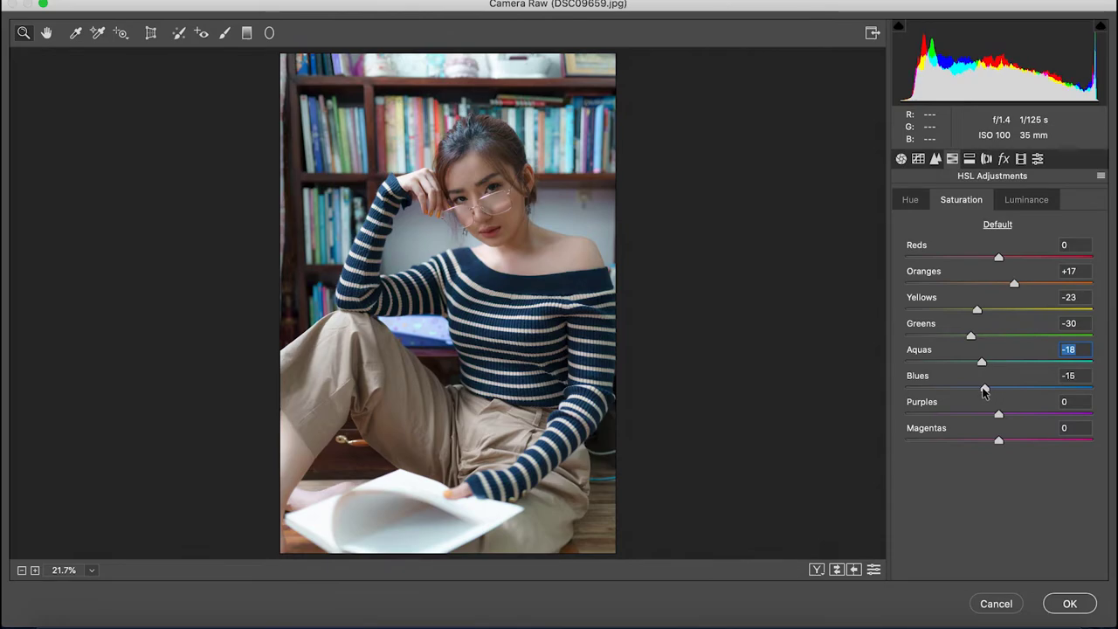
pyautogui.moveTo(998, 414); pyautogui.dragTo(1081, 452)
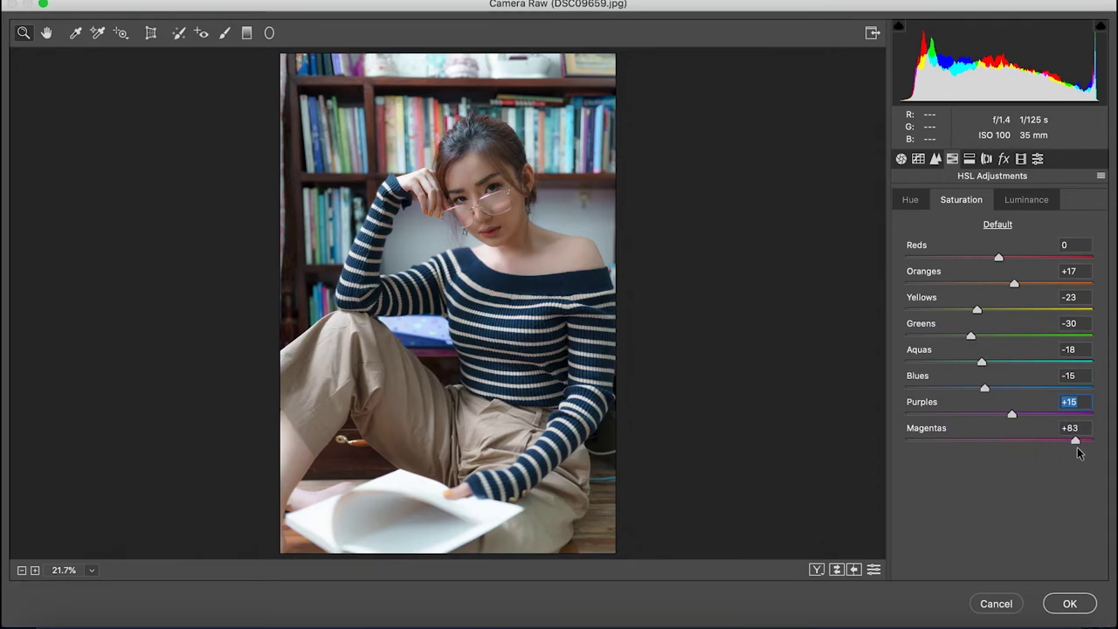
pyautogui.click(1020, 201)
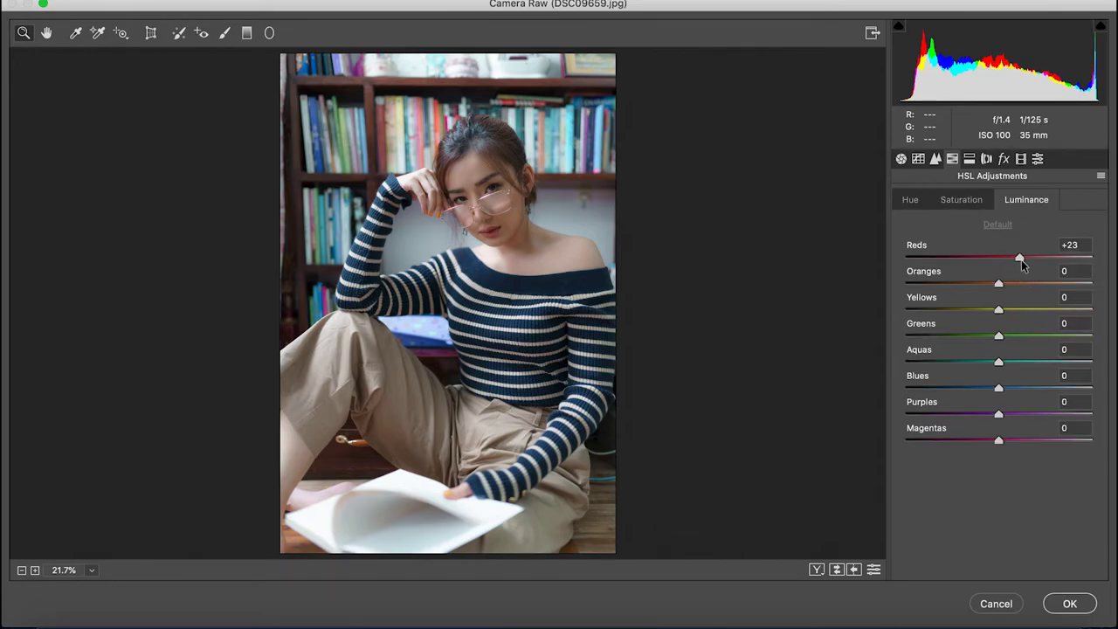
# Set HSL luminance: Reds +23, Oranges +28, Yellows -13, Greens -9, Aquas -24, Blues -26, Purples -23, Magentas -7.
pyautogui.moveTo(998, 283); pyautogui.dragTo(1026, 280)
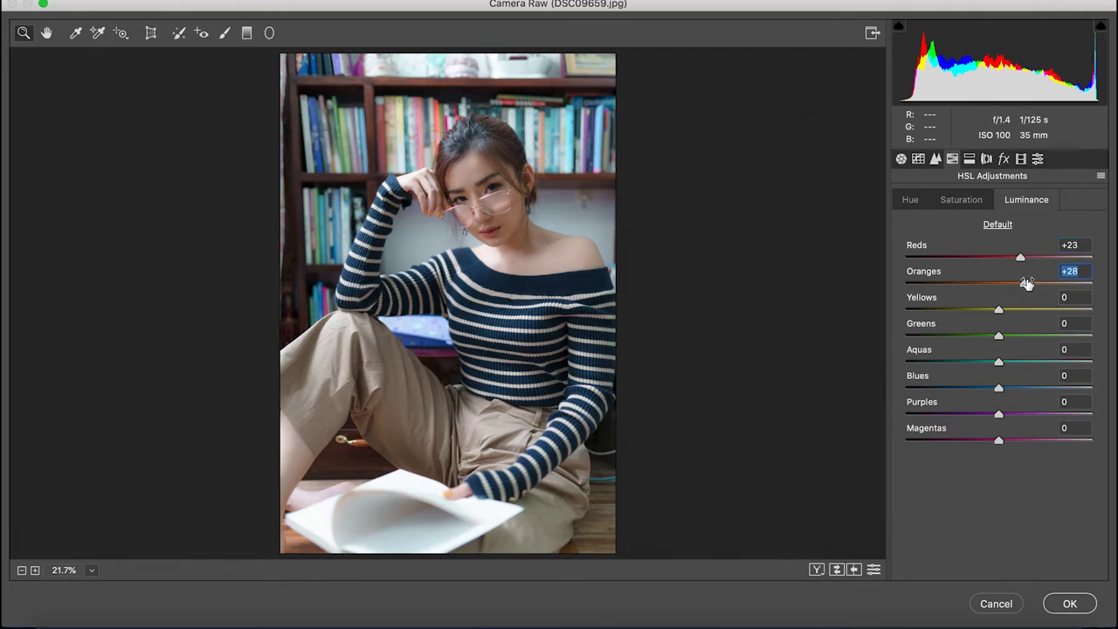
pyautogui.moveTo(998, 310)
pyautogui.mouseDown()
pyautogui.moveTo(983, 312)
pyautogui.moveTo(992, 358)
pyautogui.moveTo(974, 358)
pyautogui.moveTo(990, 437)
pyautogui.mouseUp()
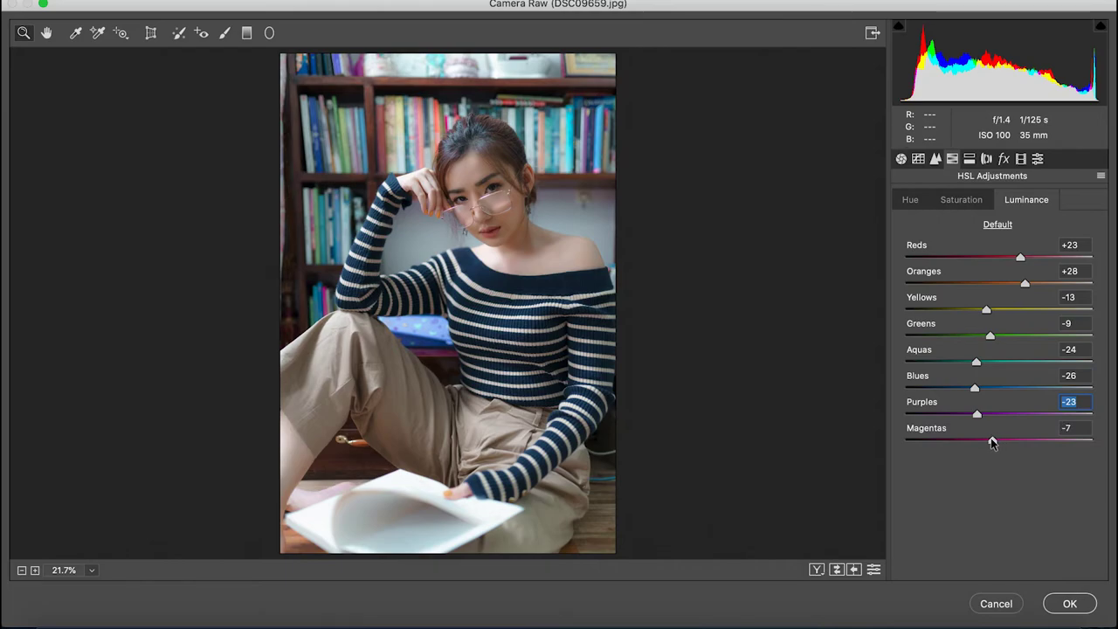
# Set Split Toning Highlights Hue to 162 and Saturation to 10.
pyautogui.click(969, 160)
pyautogui.moveTo(906, 223); pyautogui.dragTo(990, 230)
pyautogui.moveTo(906, 248); pyautogui.dragTo(924, 248)
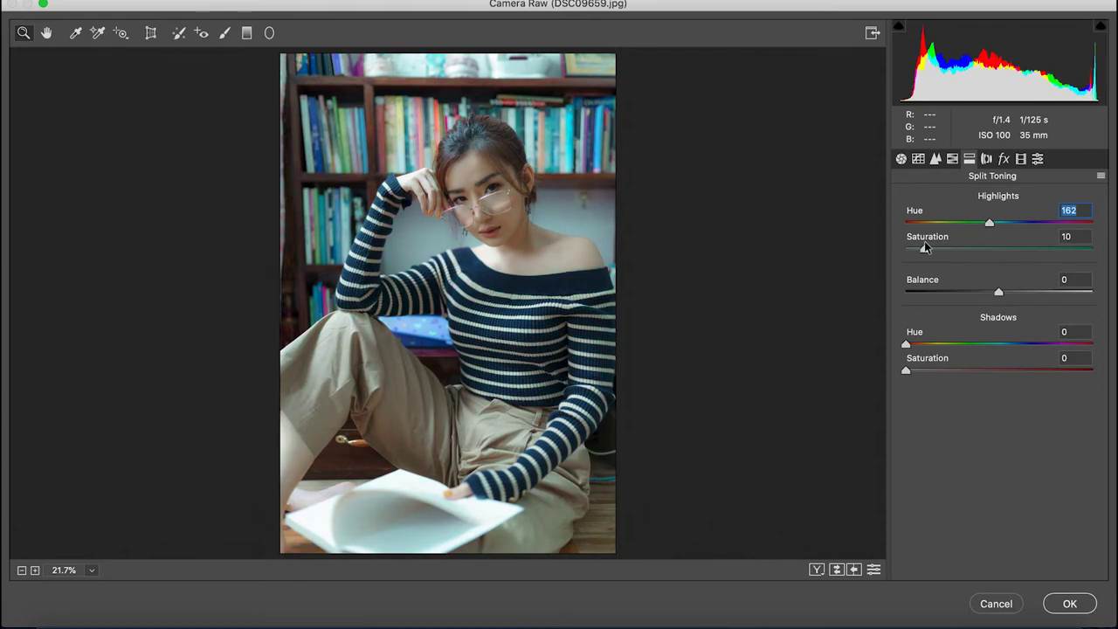
# Add Grain amount 20 and a vignette: amount -30, midpoint 20, roundness +50, feather 80.
pyautogui.click(987, 160)
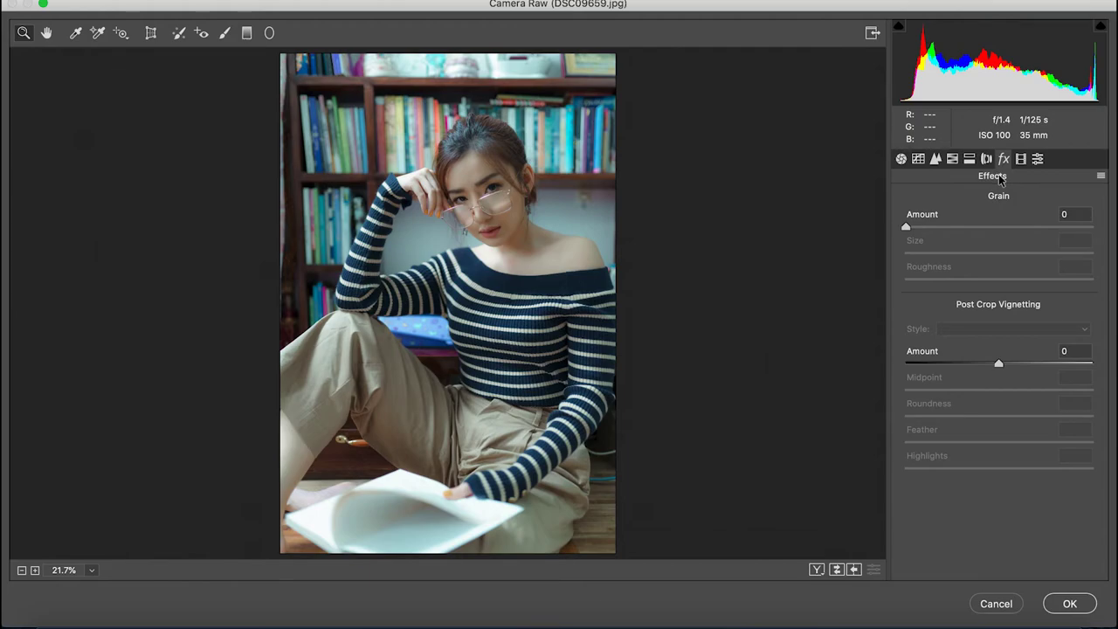
pyautogui.moveTo(914, 231); pyautogui.dragTo(934, 232)
pyautogui.moveTo(998, 363); pyautogui.dragTo(973, 369)
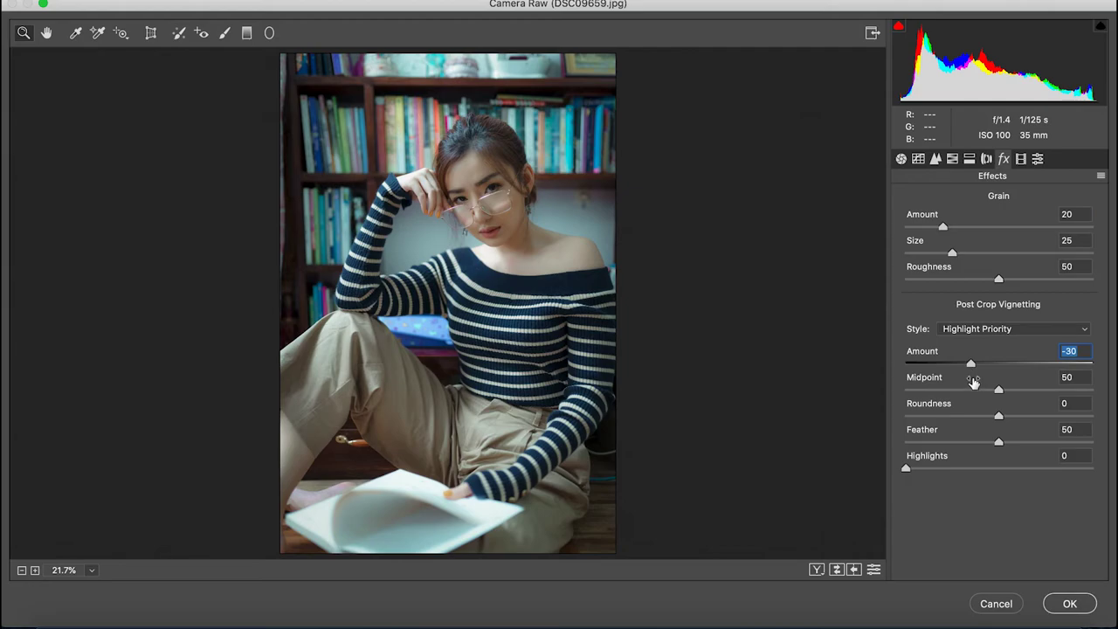
pyautogui.click(1067, 376)
pyautogui.write('20')
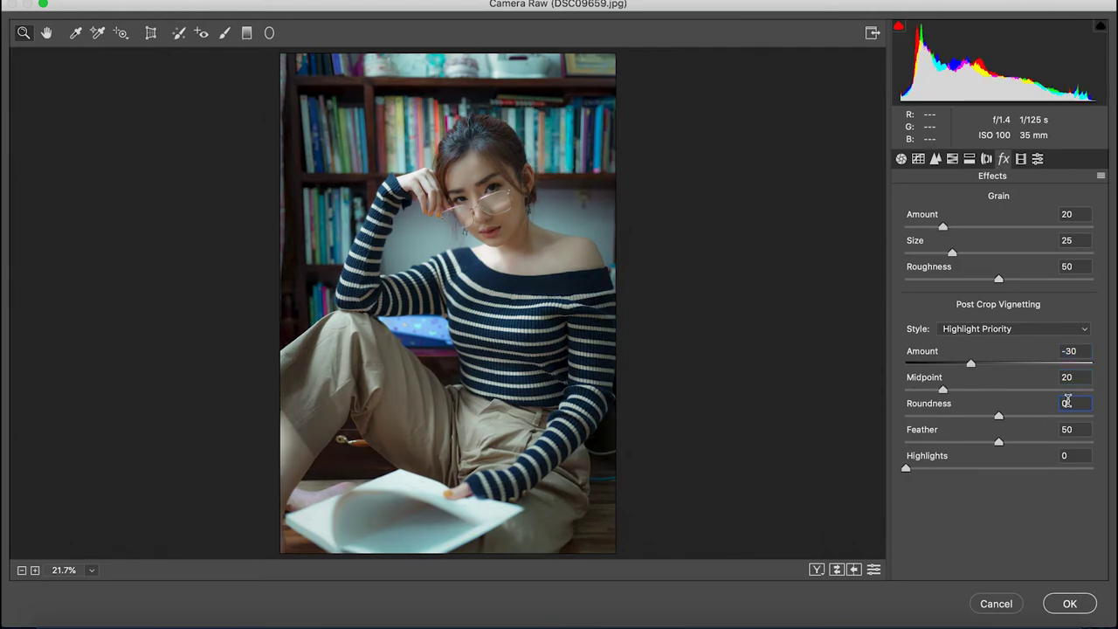
pyautogui.write('50')
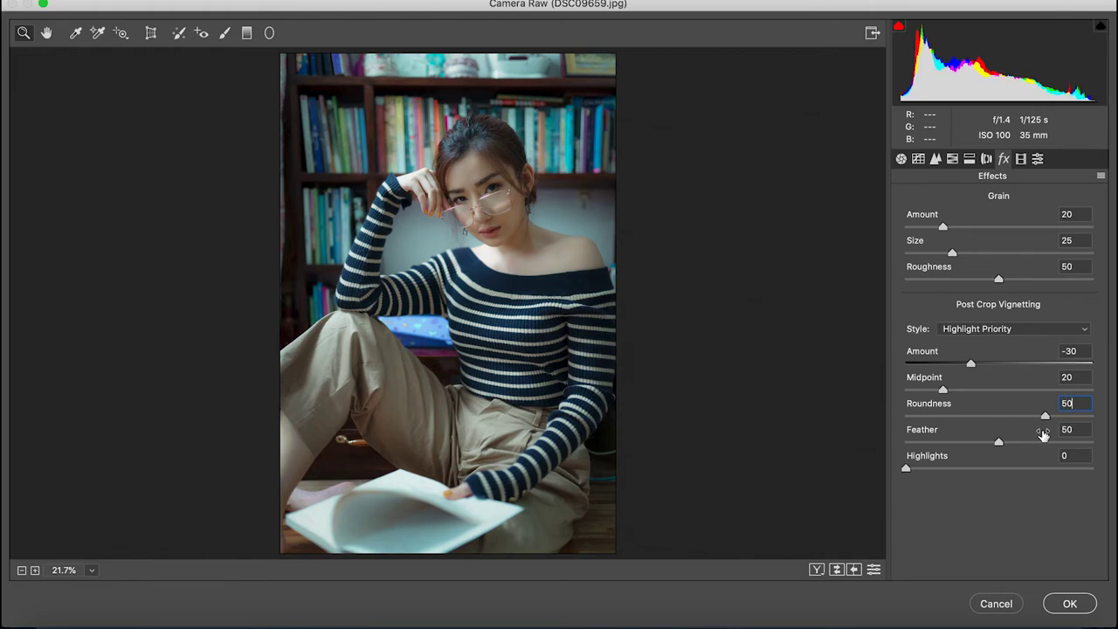
pyautogui.press('Tab')
pyautogui.write('80')
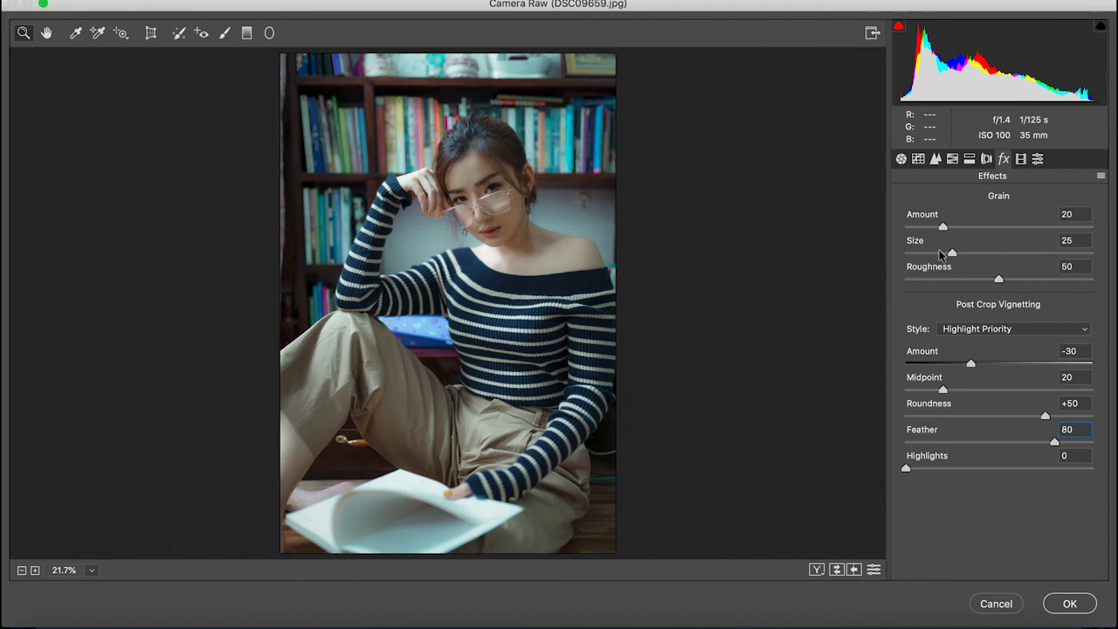
pyautogui.click(1020, 159)
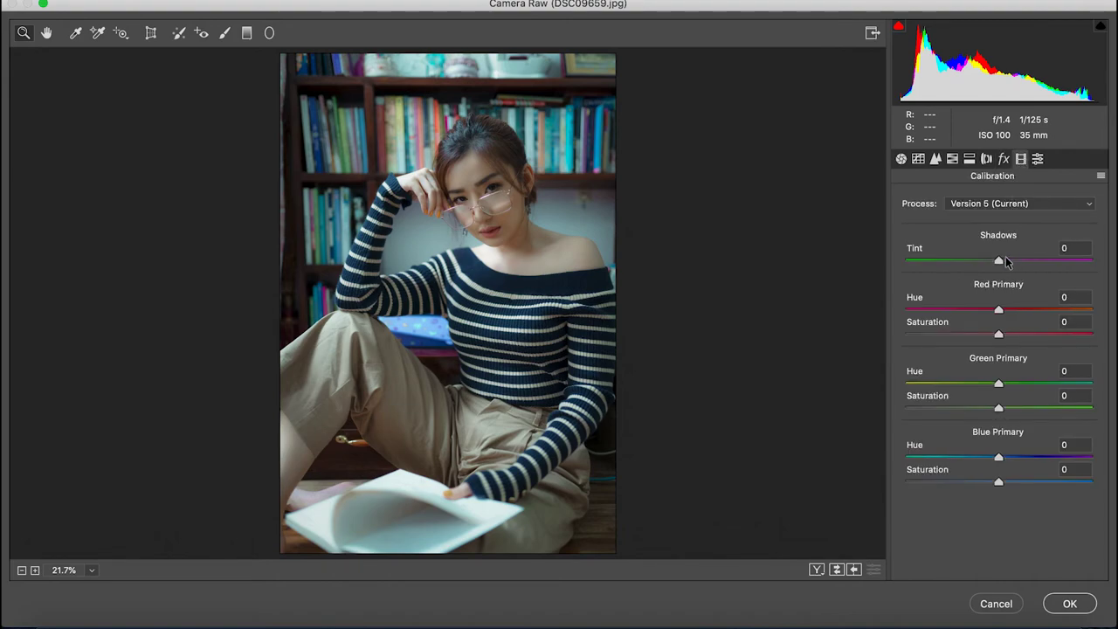
# Set Calibration Red Primary Hue +40 and Green Primary Hue +56 with Saturation +16.
pyautogui.moveTo(998, 309); pyautogui.dragTo(1032, 312)
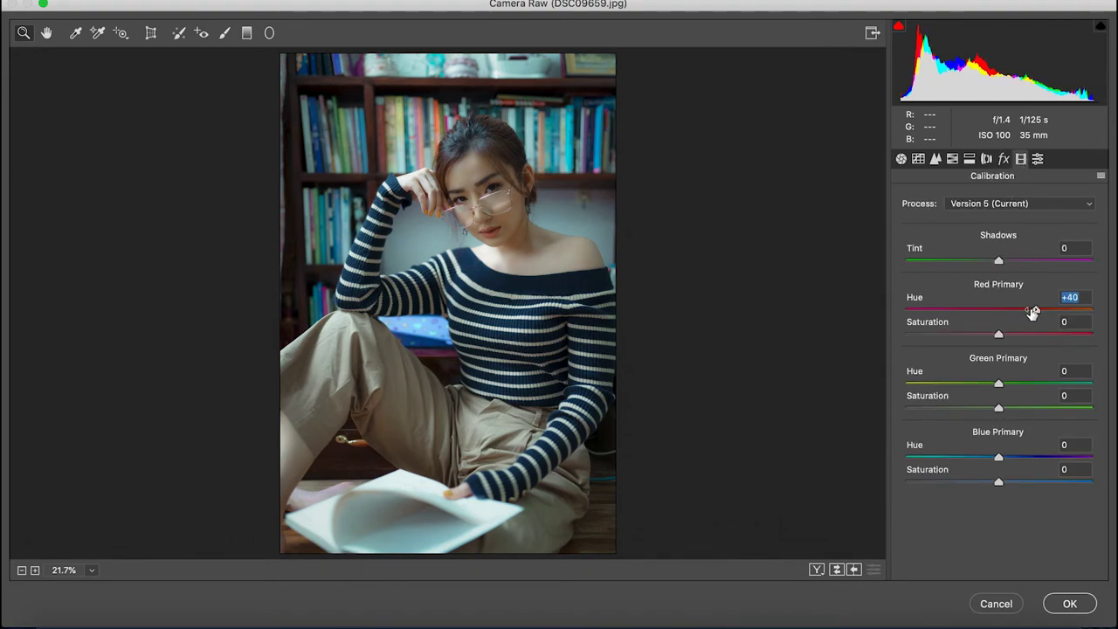
pyautogui.moveTo(998, 383); pyautogui.dragTo(1040, 386)
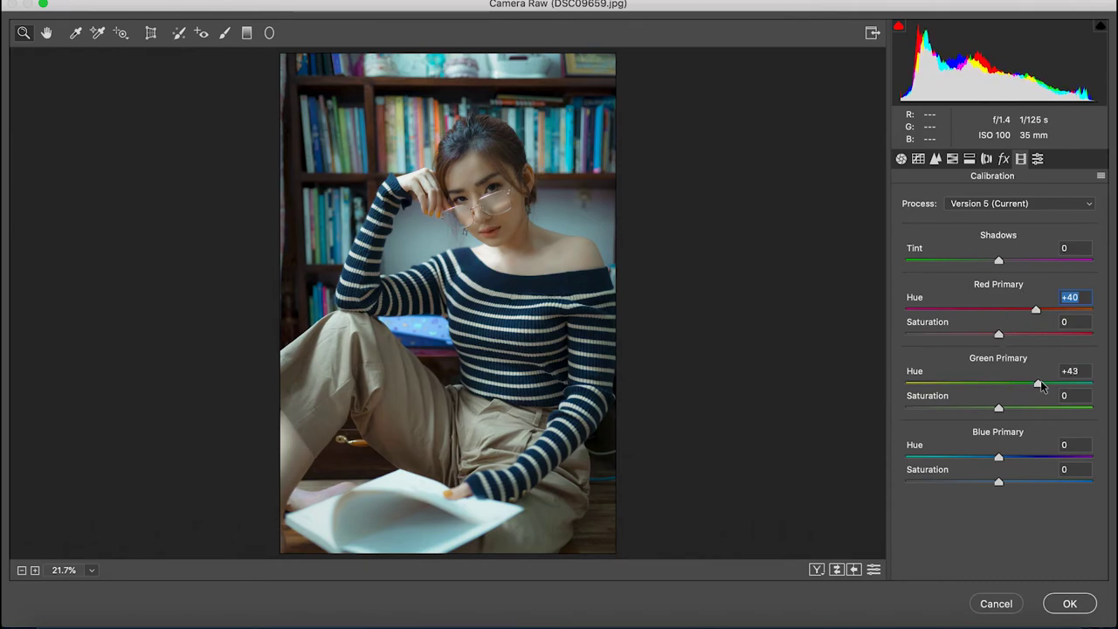
pyautogui.moveTo(1045, 385); pyautogui.dragTo(1053, 388)
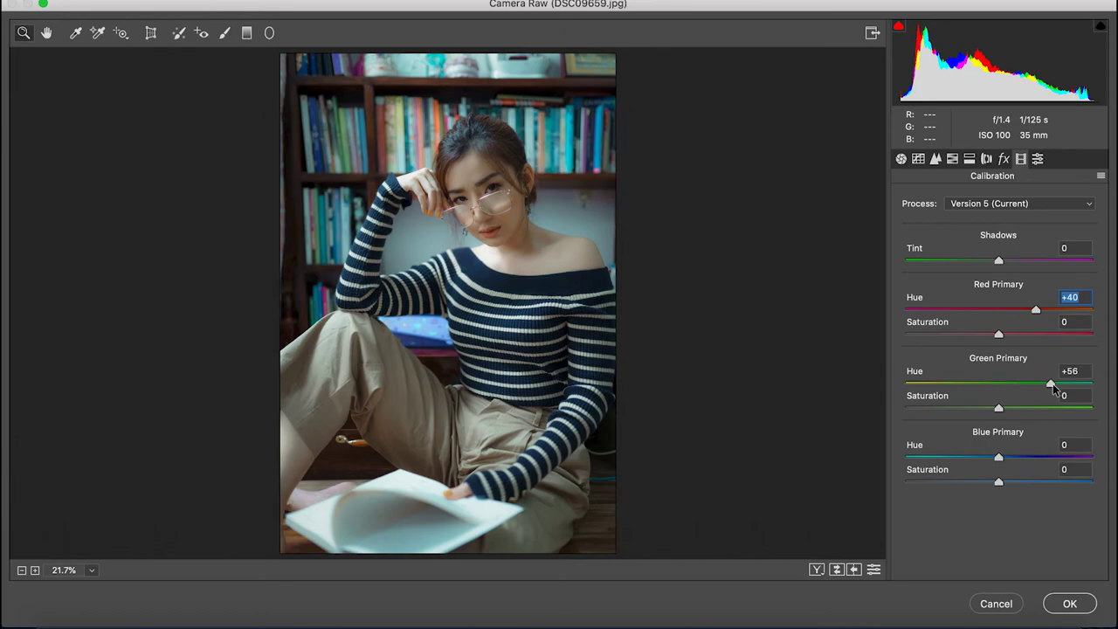
pyautogui.moveTo(998, 407); pyautogui.dragTo(1013, 409)
# Set Blue Primary Hue -44 and Saturation -24, then apply the Camera Raw edits.
pyautogui.moveTo(997, 460)
pyautogui.mouseDown()
pyautogui.moveTo(950, 460)
pyautogui.moveTo(988, 481)
pyautogui.moveTo(976, 483)
pyautogui.mouseUp()
pyautogui.click(958, 460)
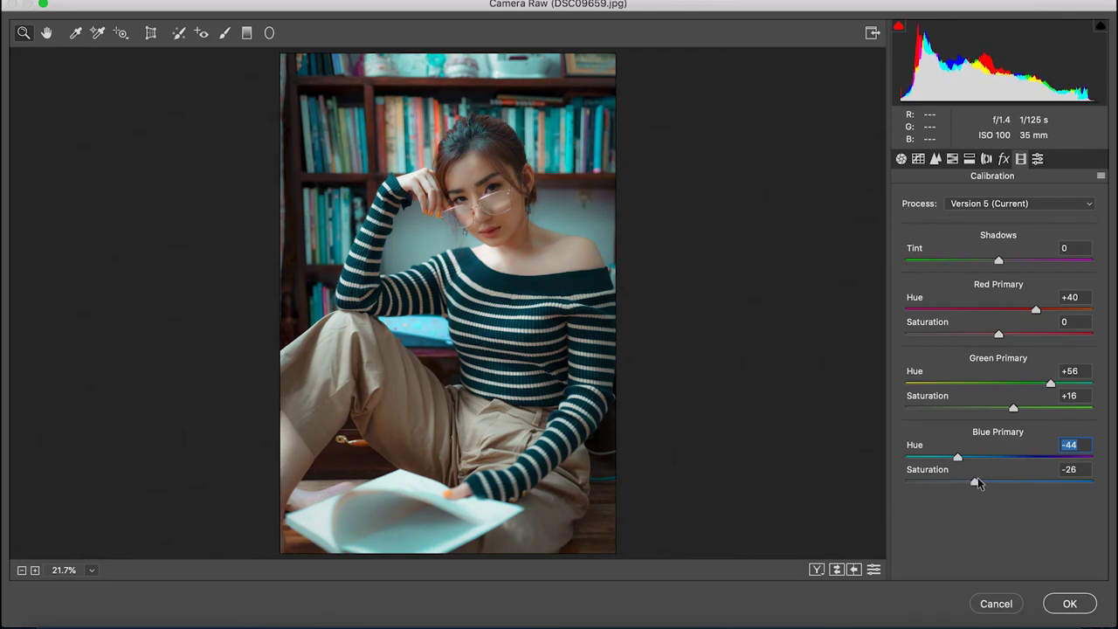
pyautogui.moveTo(980, 483); pyautogui.dragTo(977, 483)
pyautogui.click(1084, 611)
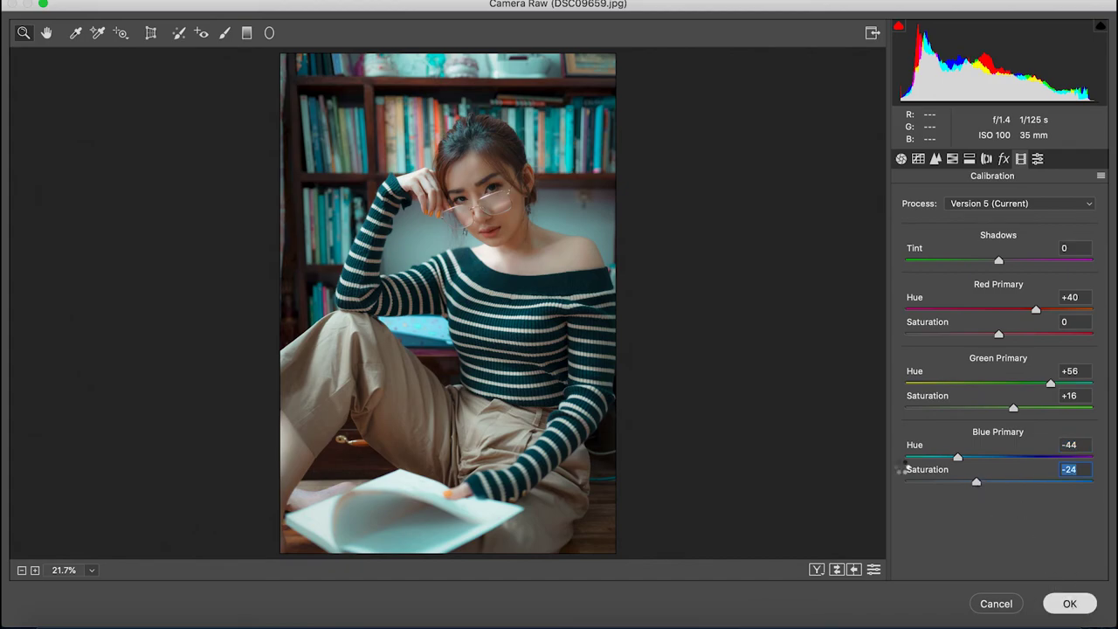